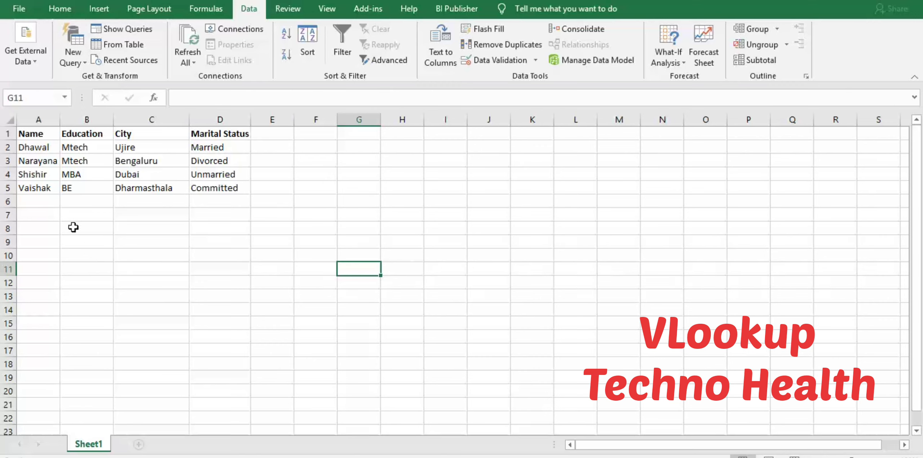
Review the Name, Education, City and Marital Status entries in rows 3 and 4
click(38, 173)
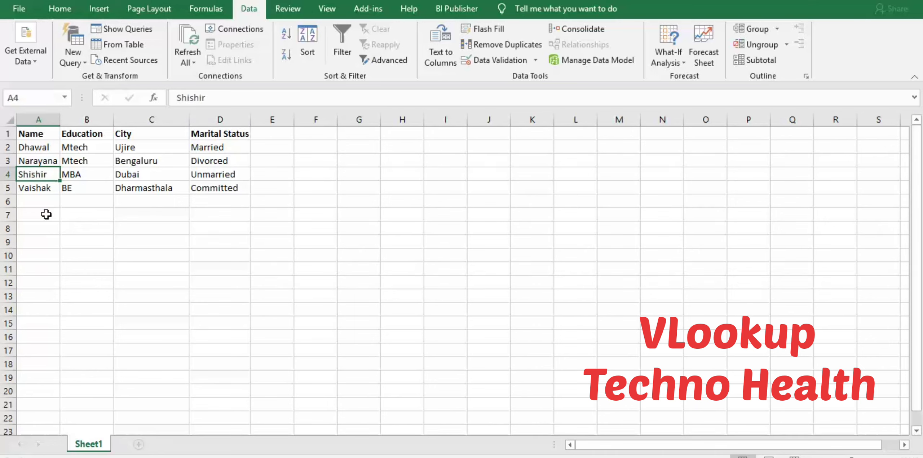
click(83, 174)
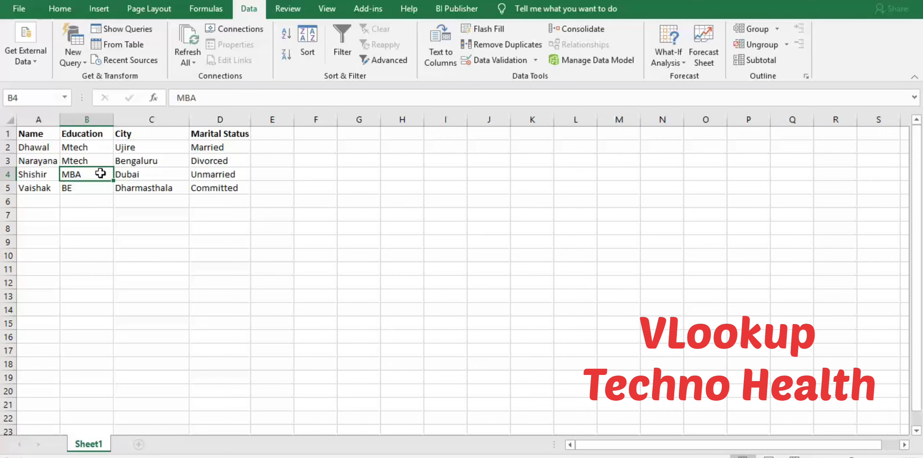
click(125, 173)
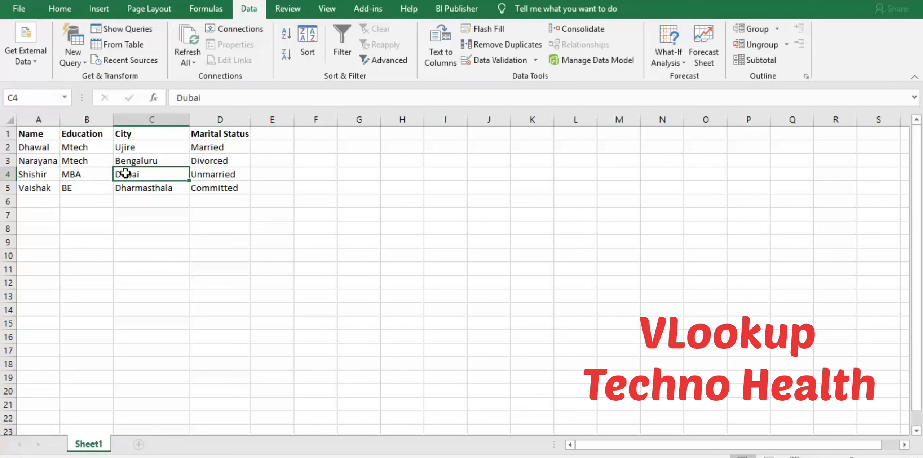
click(205, 174)
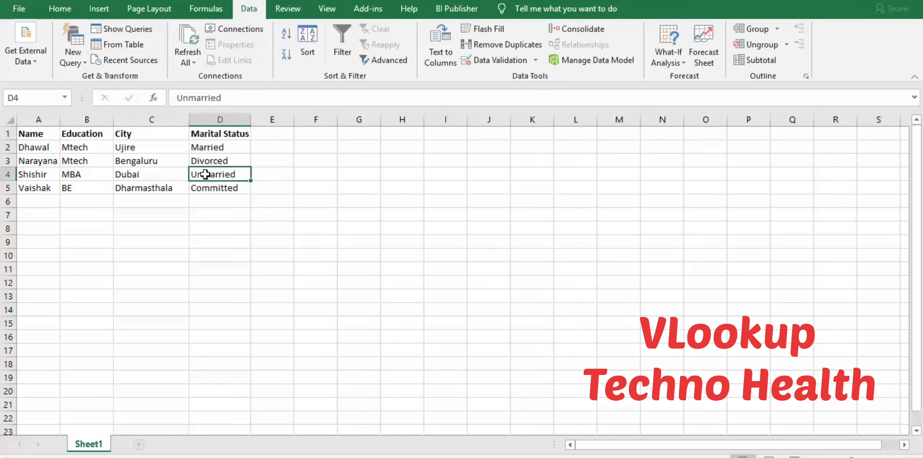
click(45, 163)
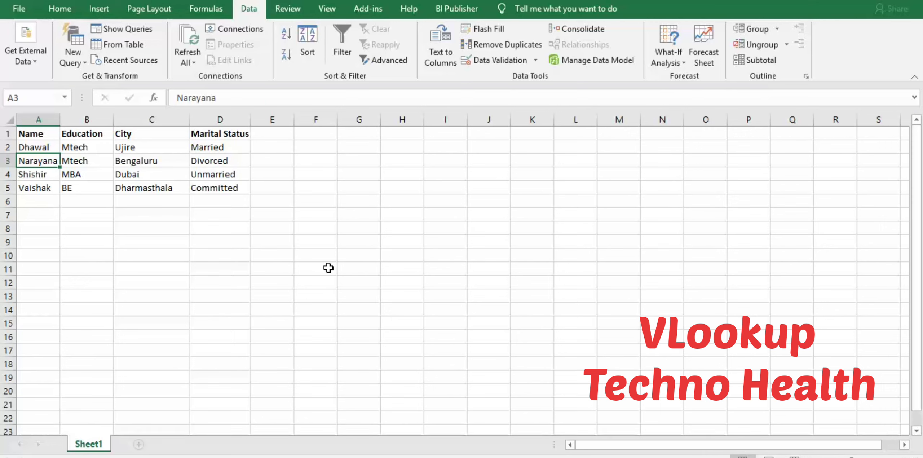
Begin a =VLOOKUP( formula in cell E7 from the autocomplete suggestion
click(268, 219)
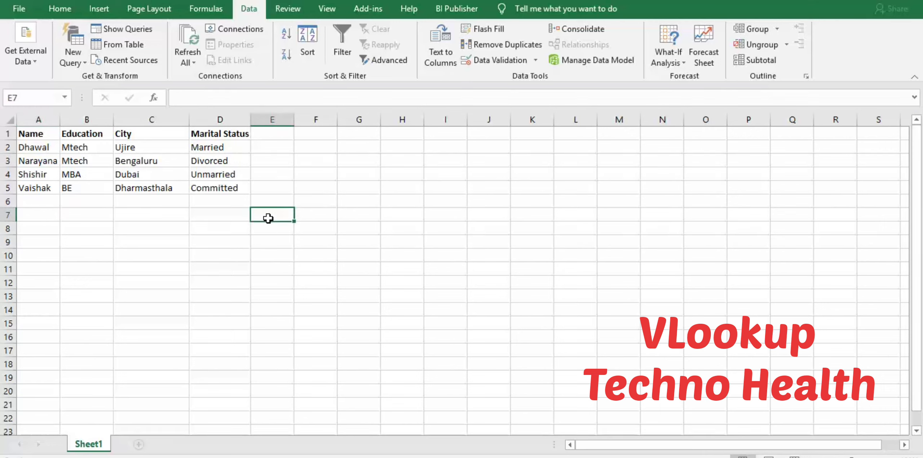
text(=vl)
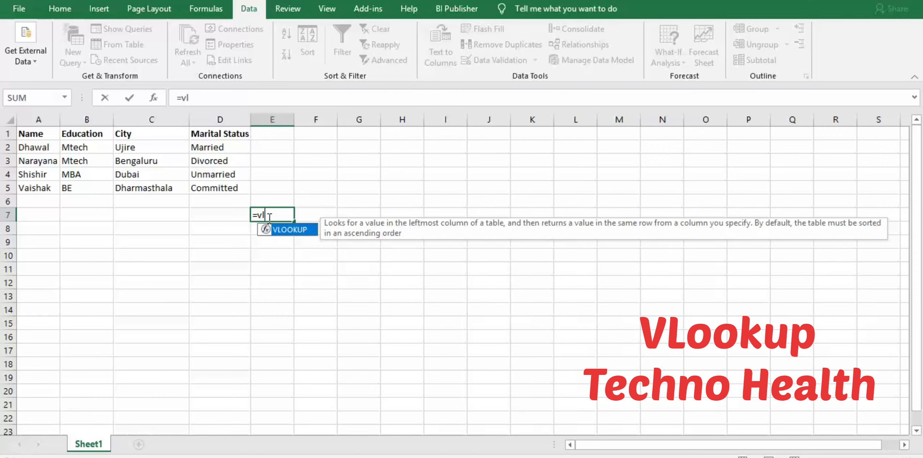
text(ook)
key(Tab)
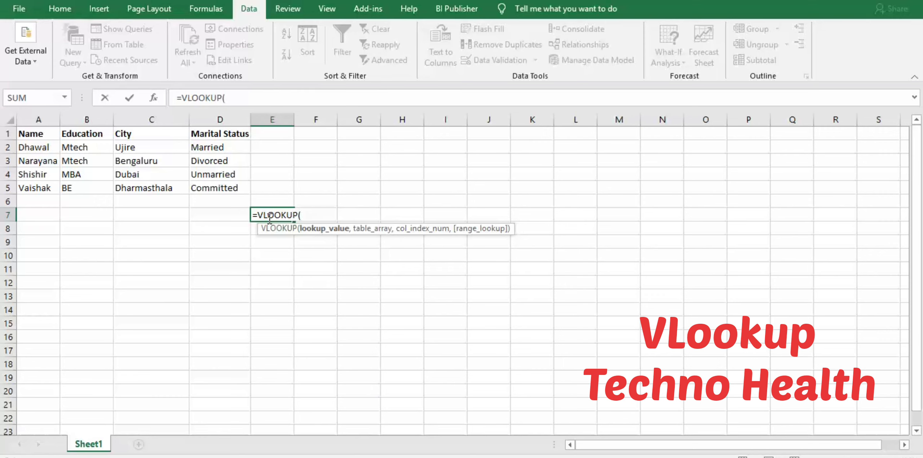
Enter the row-4 person's name in quotes as the lookup value
text("Shishir)
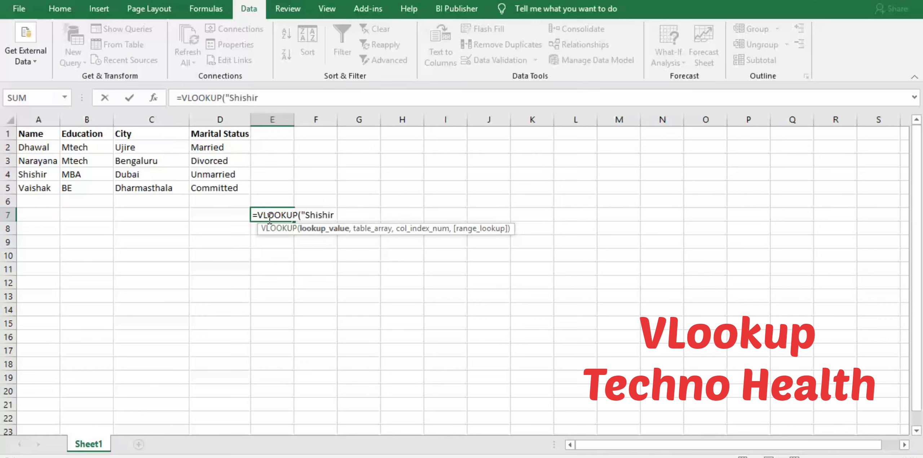
text(",)
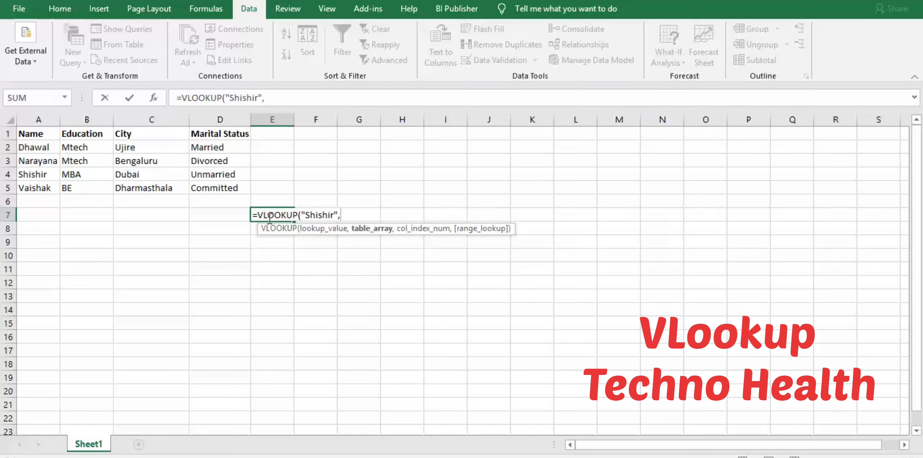
Add table range a2:b5 and column index 2 to the E7 lookup
text(a2)
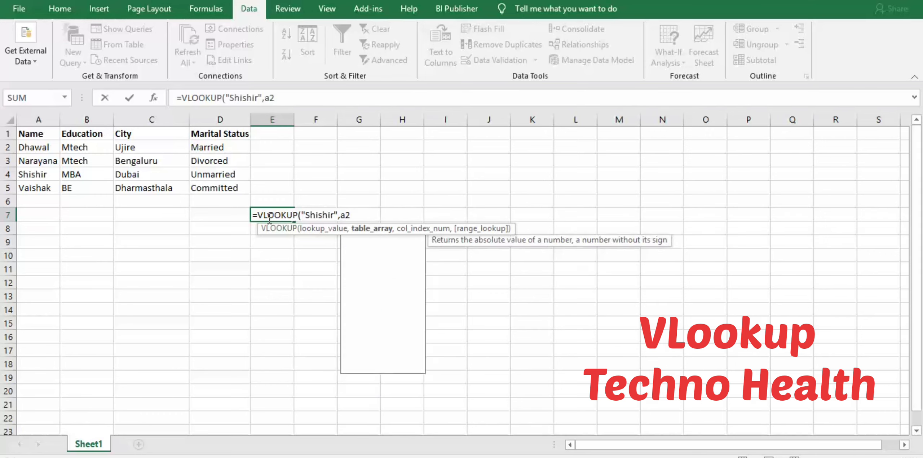
text(:b)
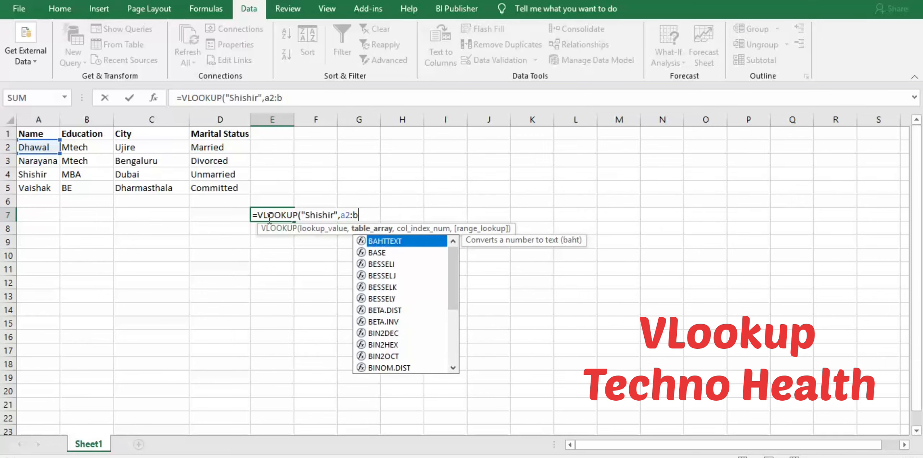
text(5,)
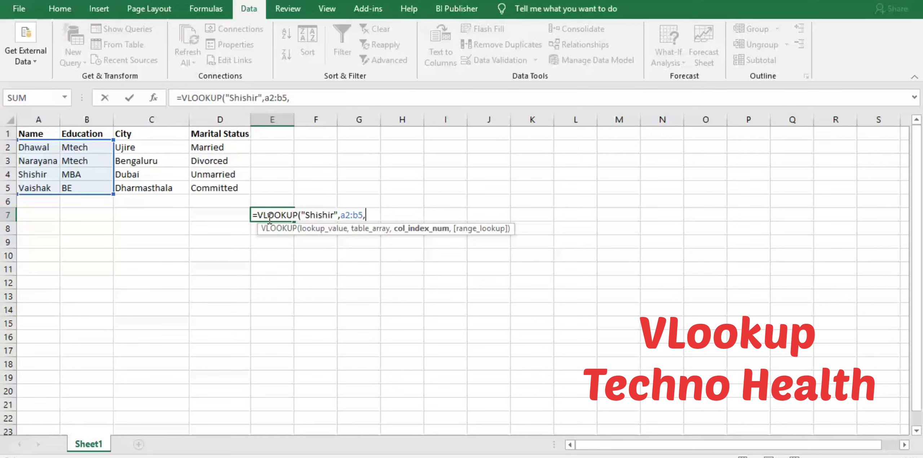
text(2,)
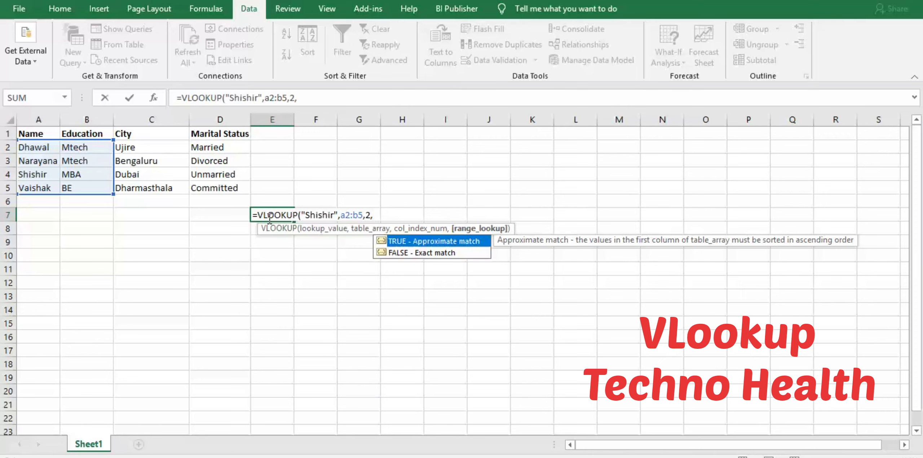
Close the E7 formula with FALSE for exact match so it returns MBA
key(Down)
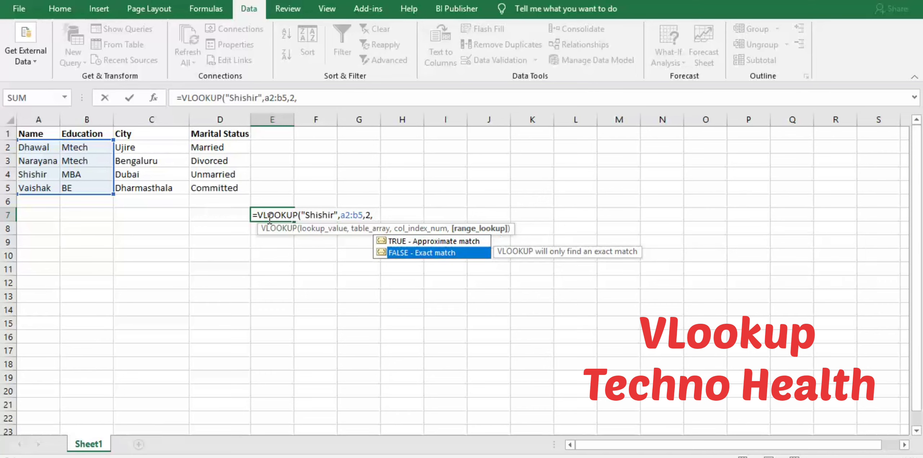
key(Tab)
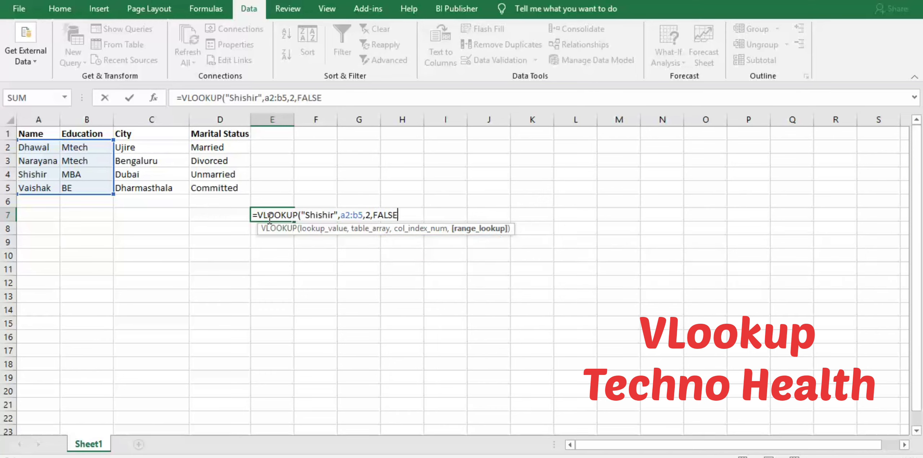
text())
key(Return)
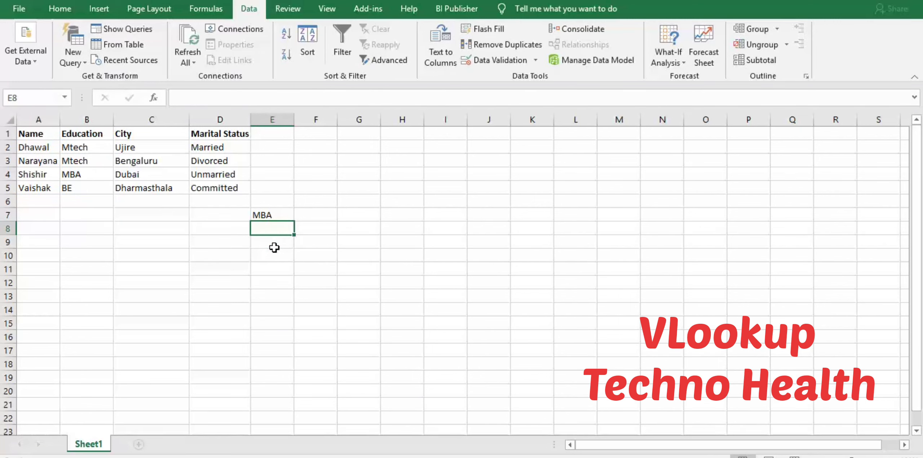
click(274, 216)
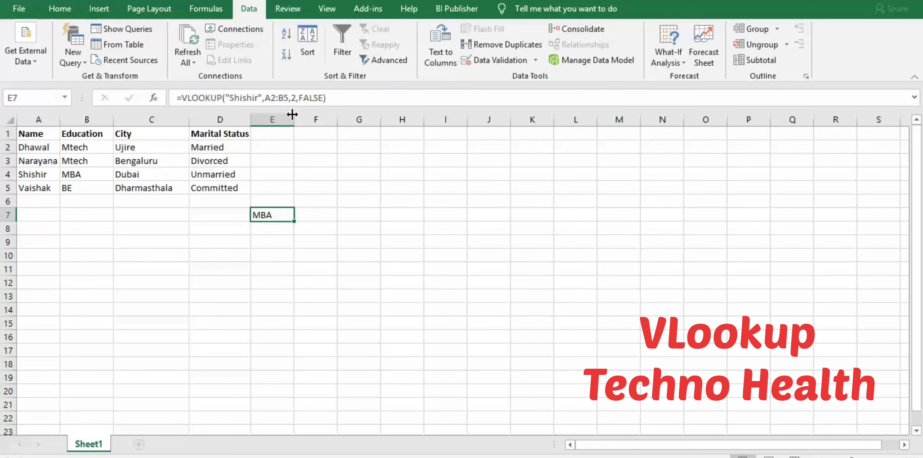
Edit the E7 formula to use range A2:C5 and column 3, returning Dubai
click(295, 98)
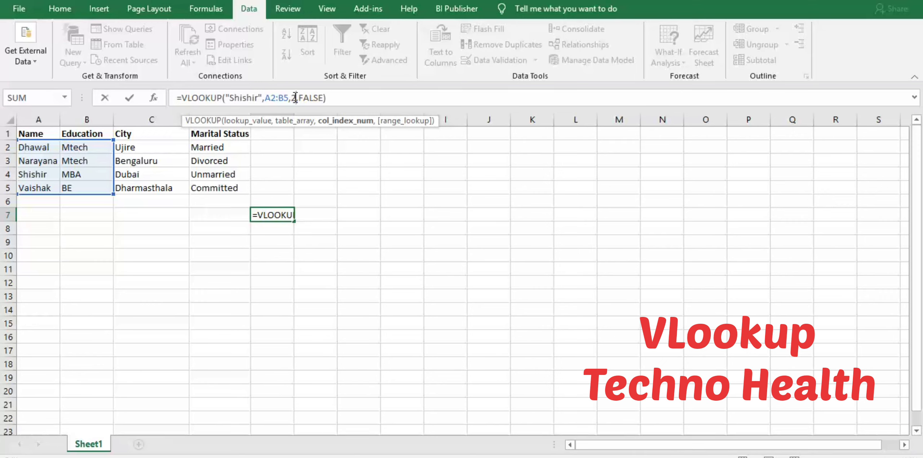
key(BackSpace)
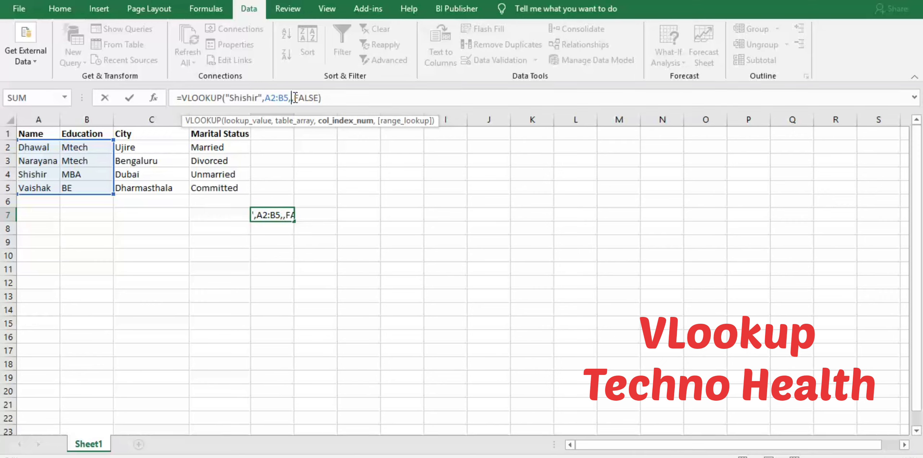
text(3)
key(Left)
key(Left)
key(Left)
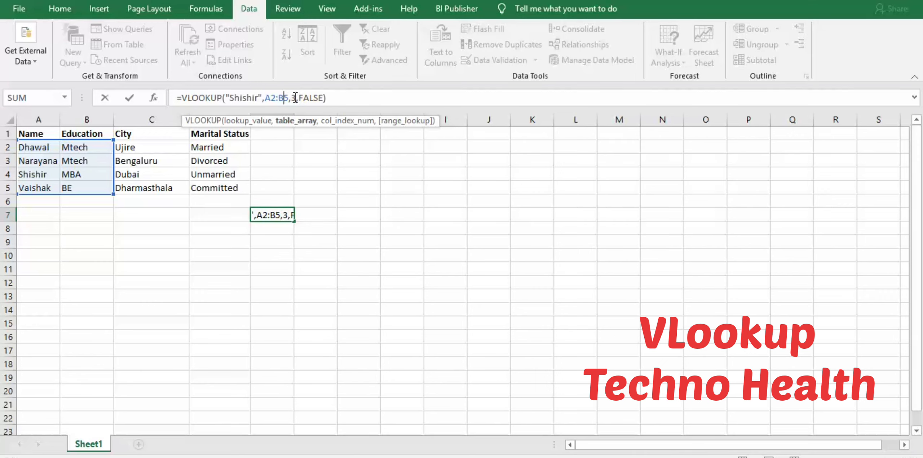
key(BackSpace)
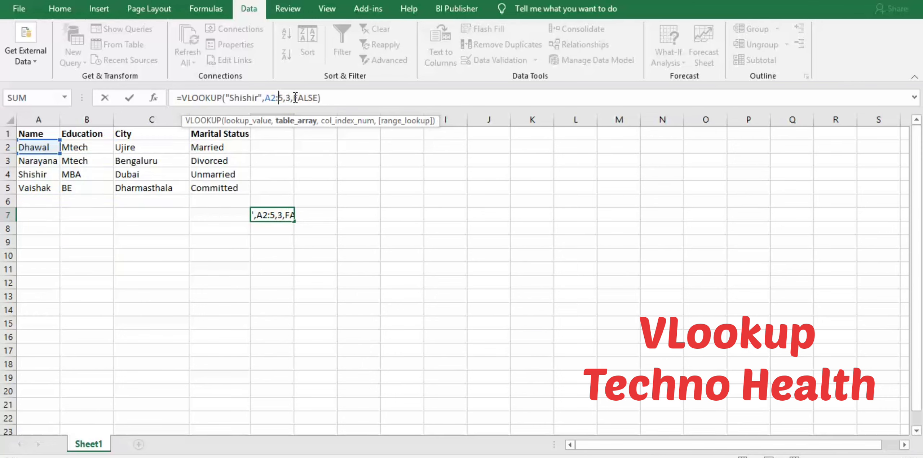
text(C)
key(Return)
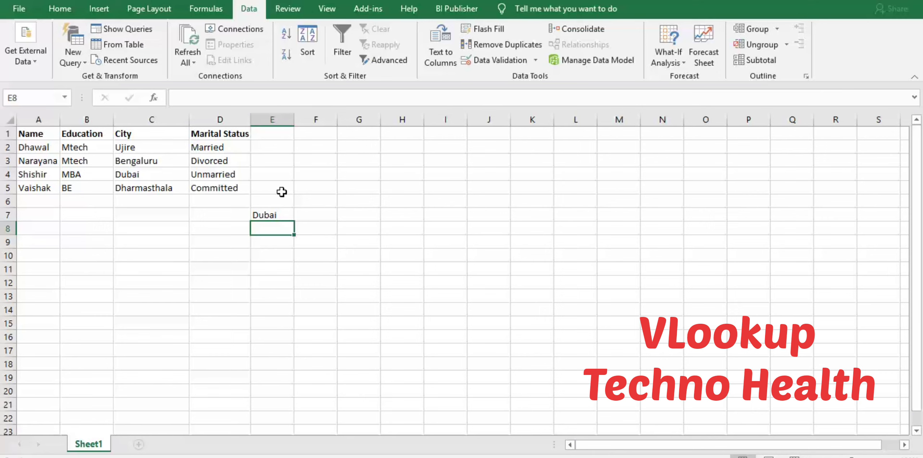
click(278, 217)
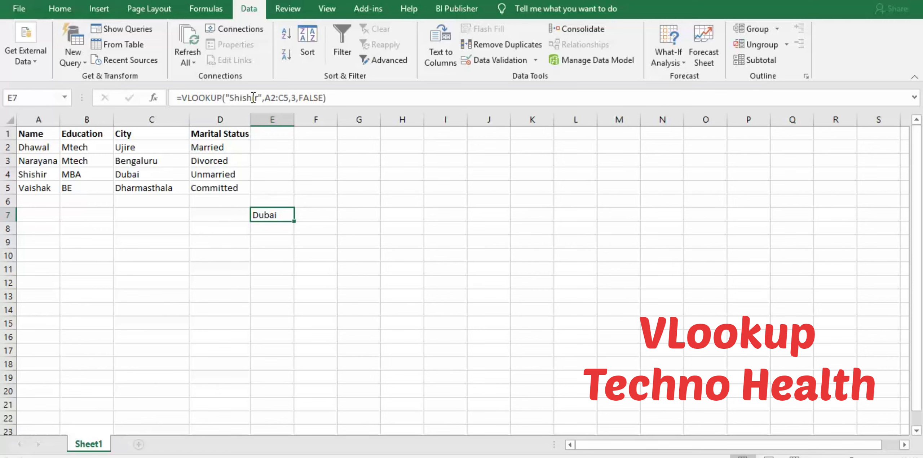
Swap the quoted lookup name for the row-2 person's name so E7 returns Ujire
drag(258, 97, 231, 97)
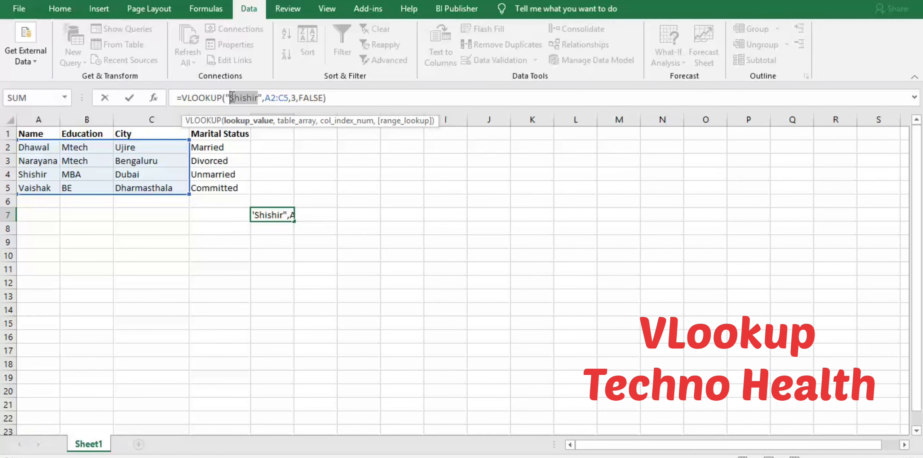
text(Dhawal)
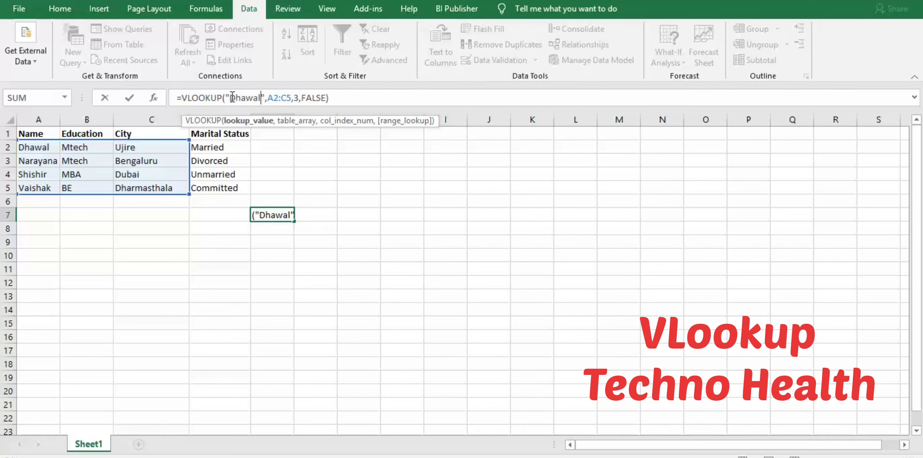
key(Return)
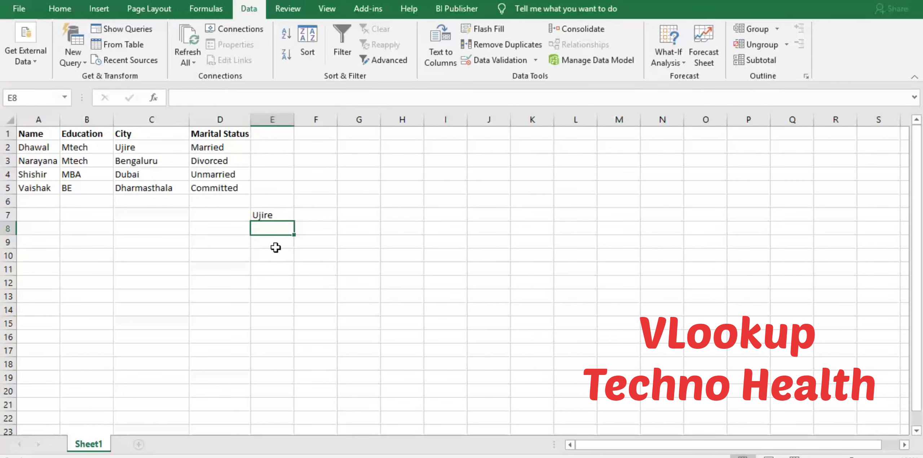
click(275, 215)
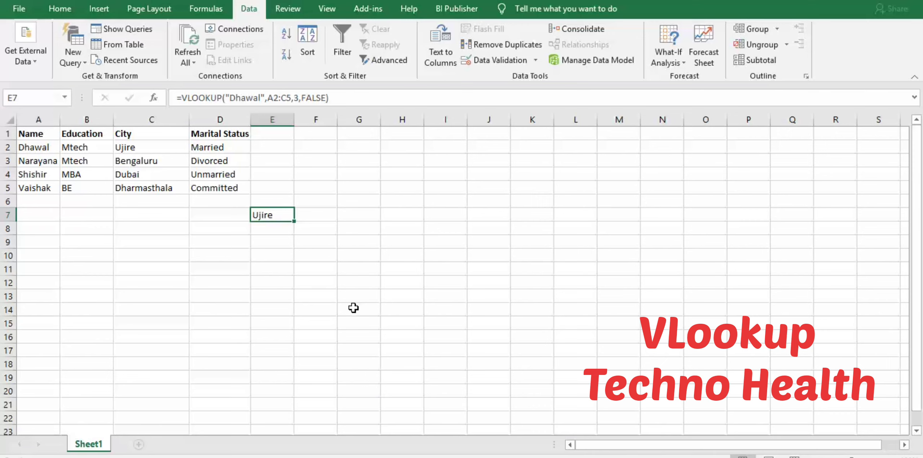